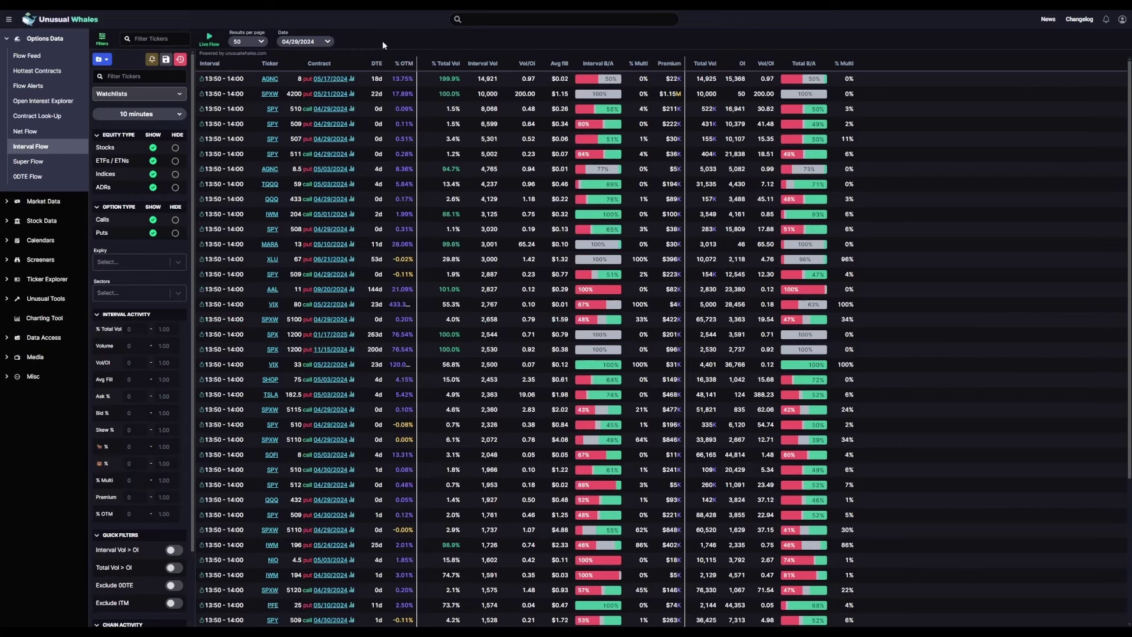
Change the Interval Flow grouping from 10-minute to 30-minute intervals.
{"action": "left_click", "coordinate": [10, 21]}
{"action": "left_click", "coordinate": [109, 115]}
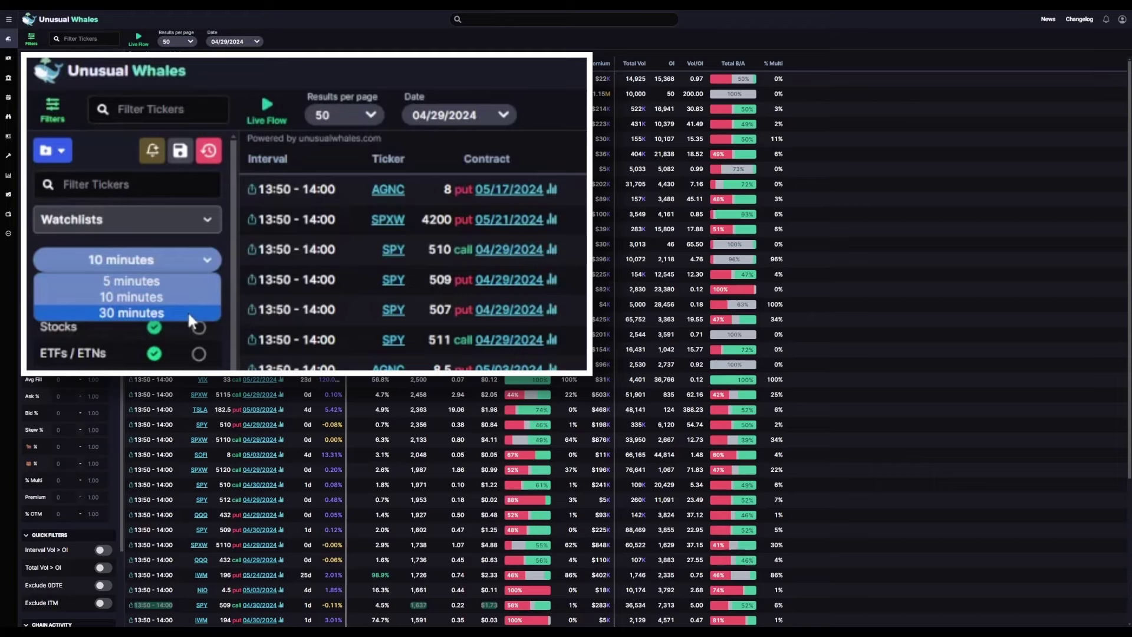
{"action": "left_click", "coordinate": [94, 137]}
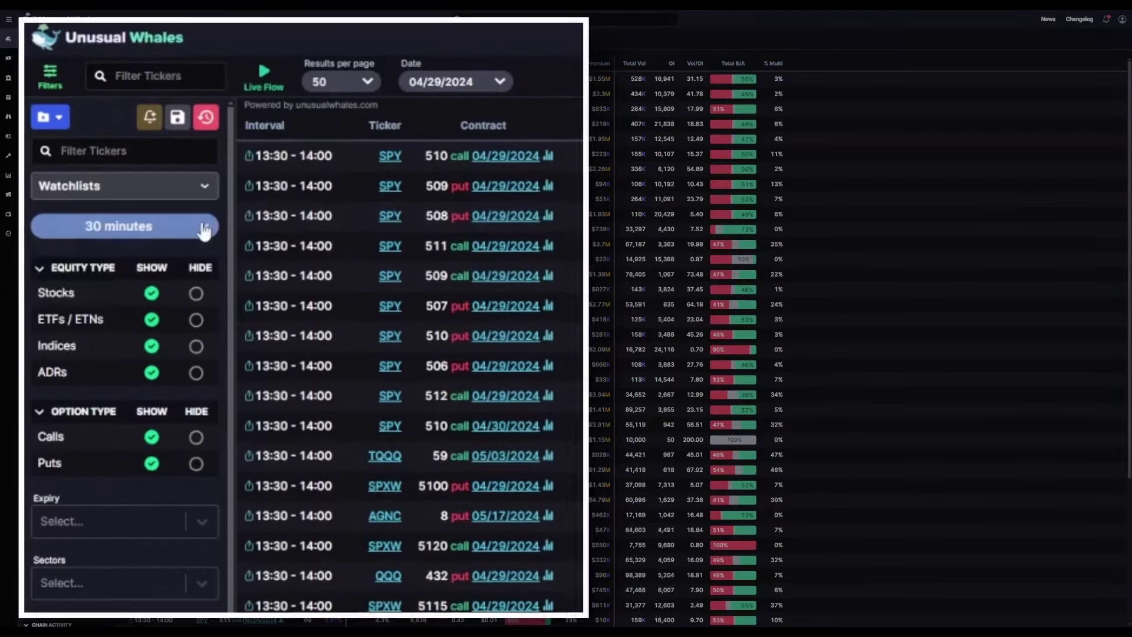
Use 5-minute intervals and hide ETFs/ETNs and Indices under Equity Type.
{"action": "left_click", "coordinate": [107, 113]}
{"action": "left_click", "coordinate": [164, 248]}
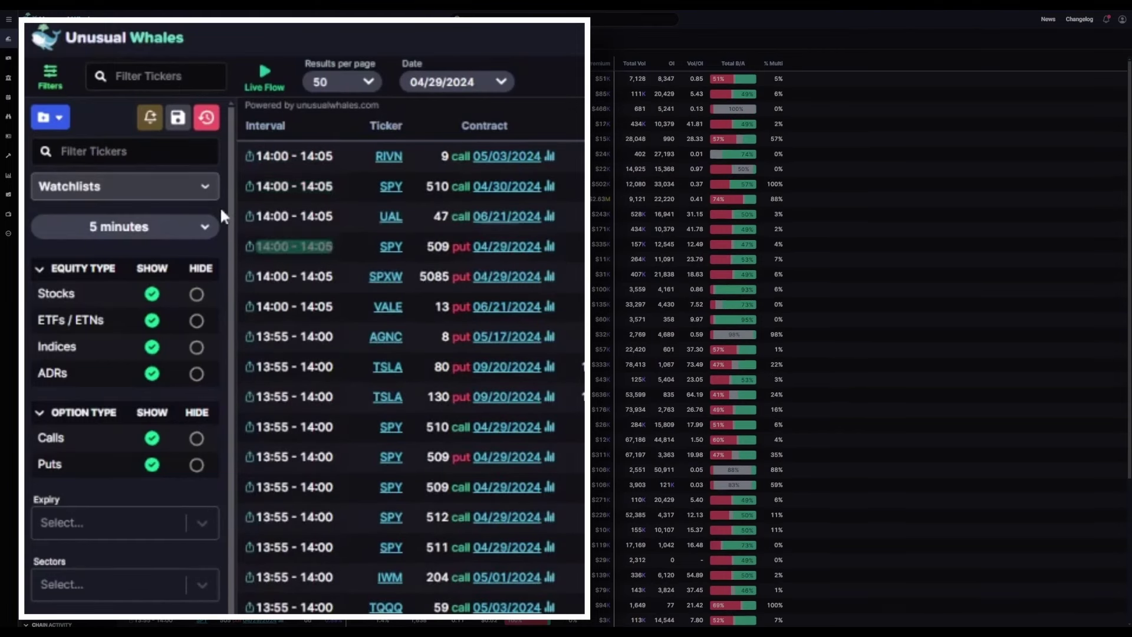
{"action": "left_click", "coordinate": [197, 320]}
{"action": "left_click", "coordinate": [197, 347]}
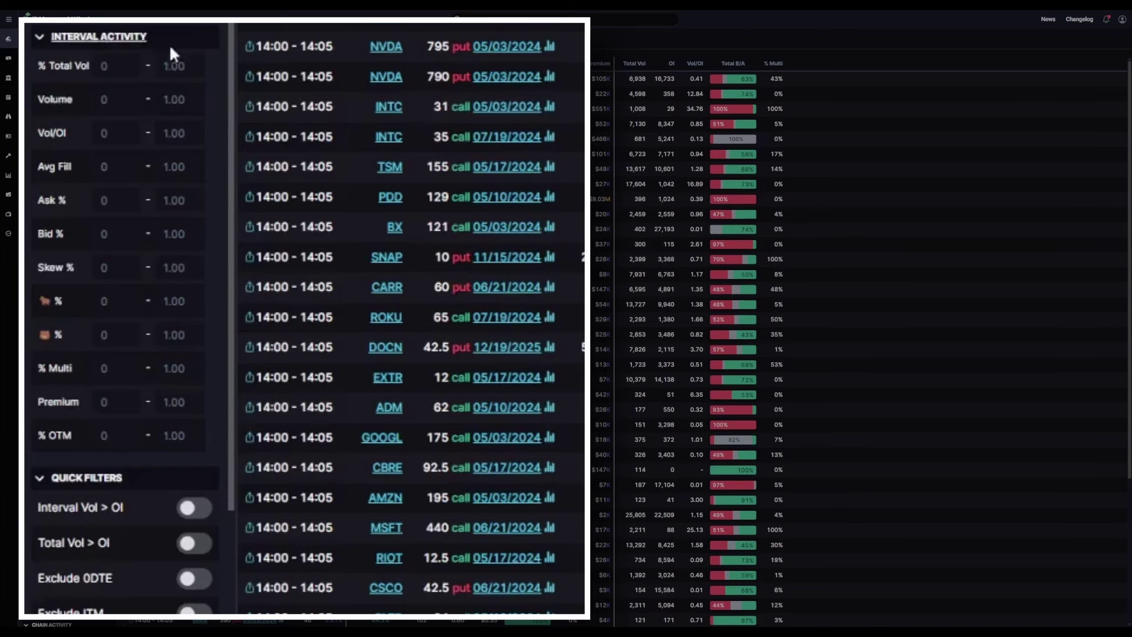
Set the Interval Activity minimums to 0.65 % Total Vol and 500 Volume.
{"action": "left_click", "coordinate": [113, 65]}
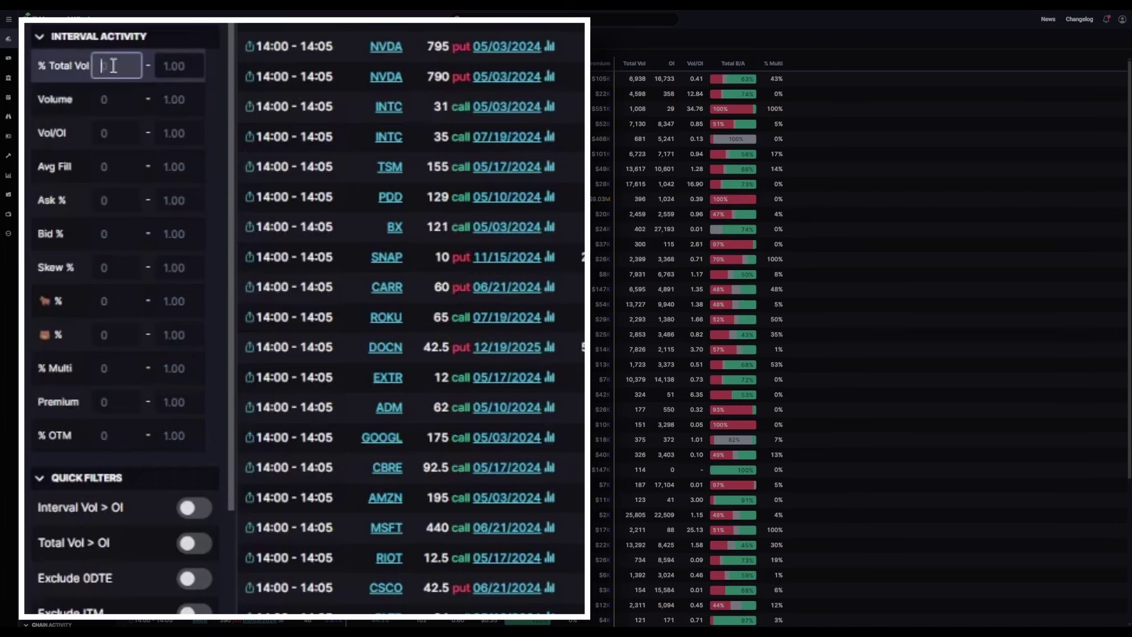
{"action": "type", "text": "0.65"}
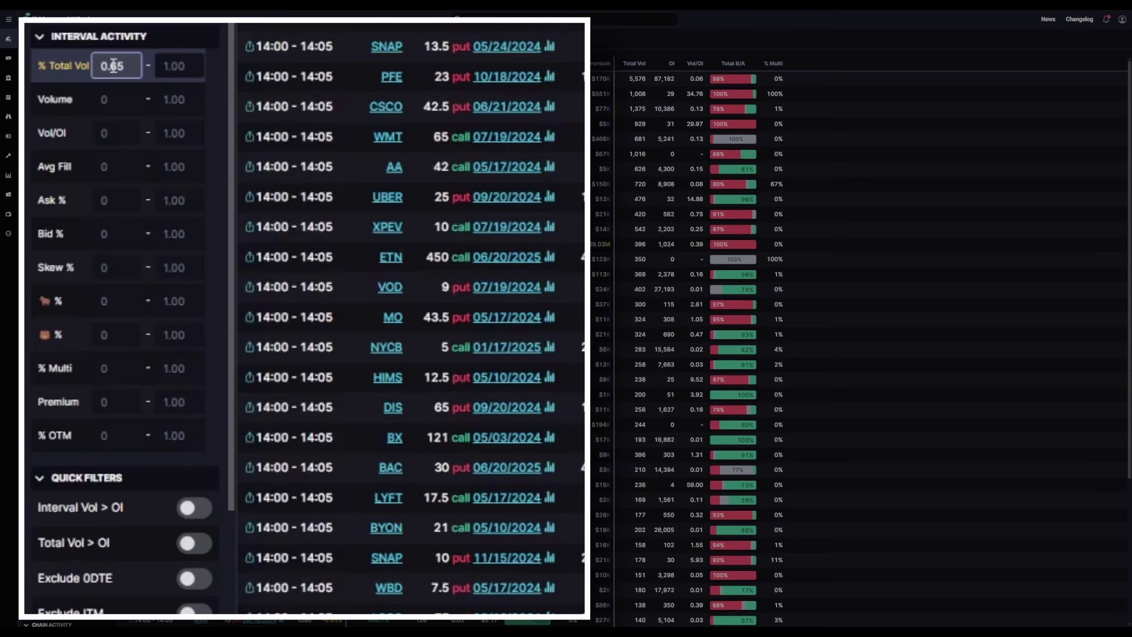
{"action": "left_click", "coordinate": [125, 99]}
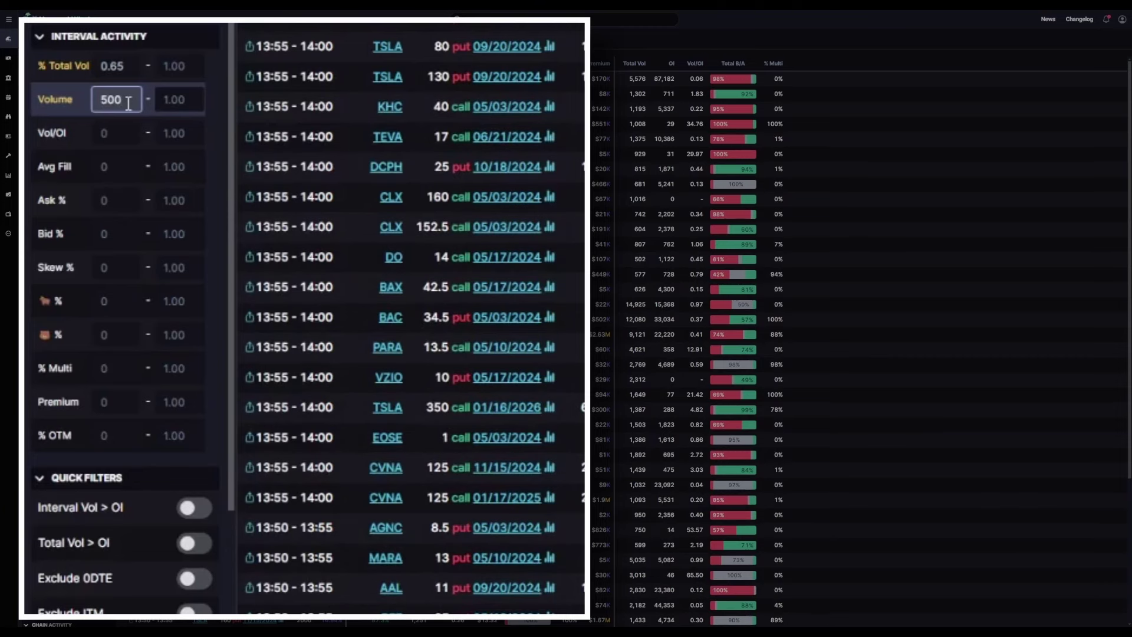
Enter 1.05 as the Vol/OI minimum and 0.7 as the Ask % minimum.
{"action": "left_click", "coordinate": [125, 140]}
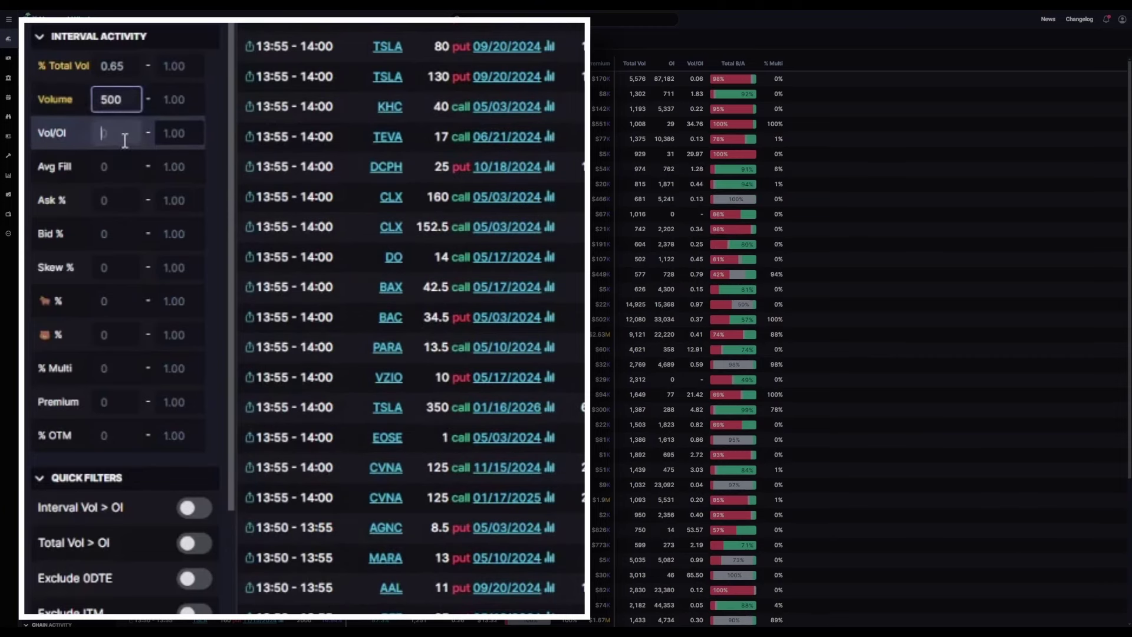
{"action": "type", "text": "1.05"}
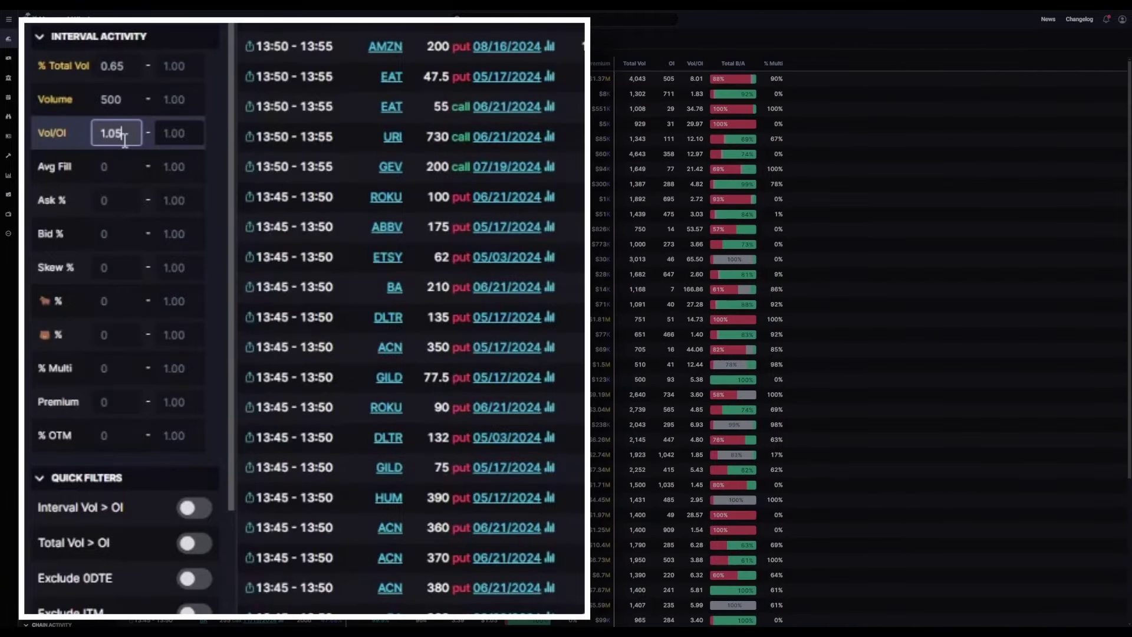
{"action": "left_click", "coordinate": [128, 199]}
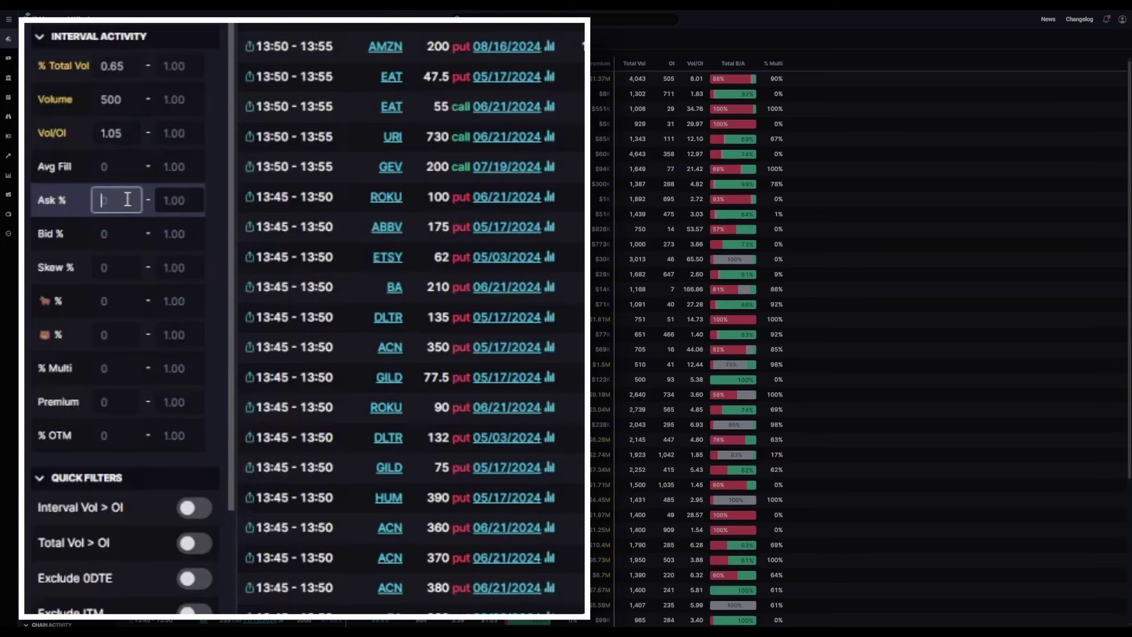
{"action": "type", "text": "0.7"}
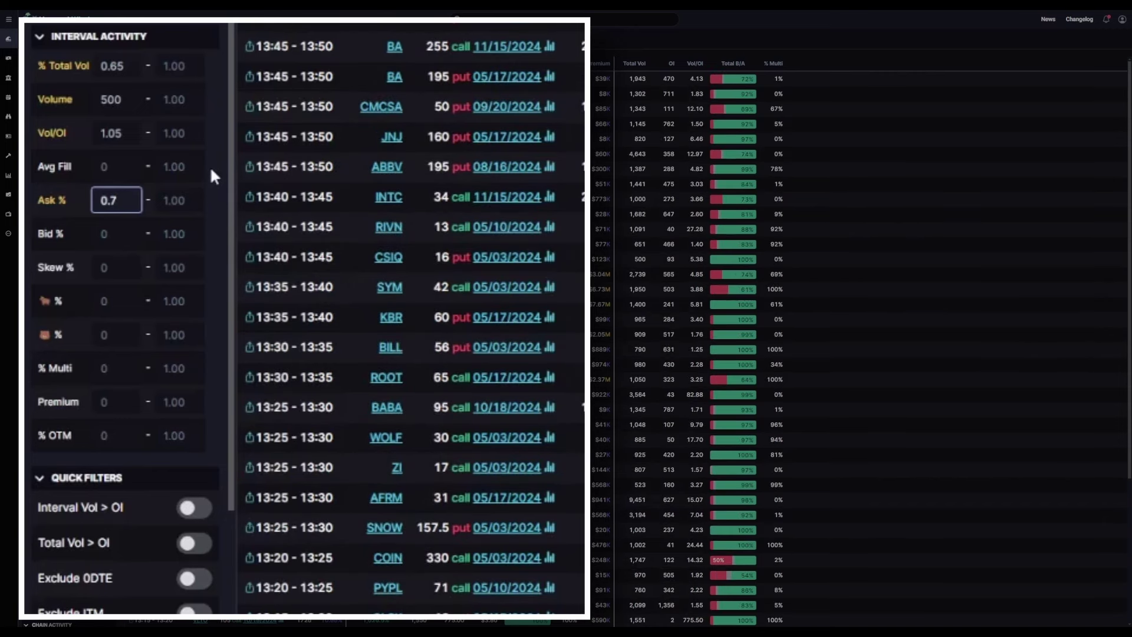
Set % Multi maximum to 0.25 and Premium minimum to 10000.
{"action": "left_click", "coordinate": [180, 368]}
{"action": "type", "text": "0.25"}
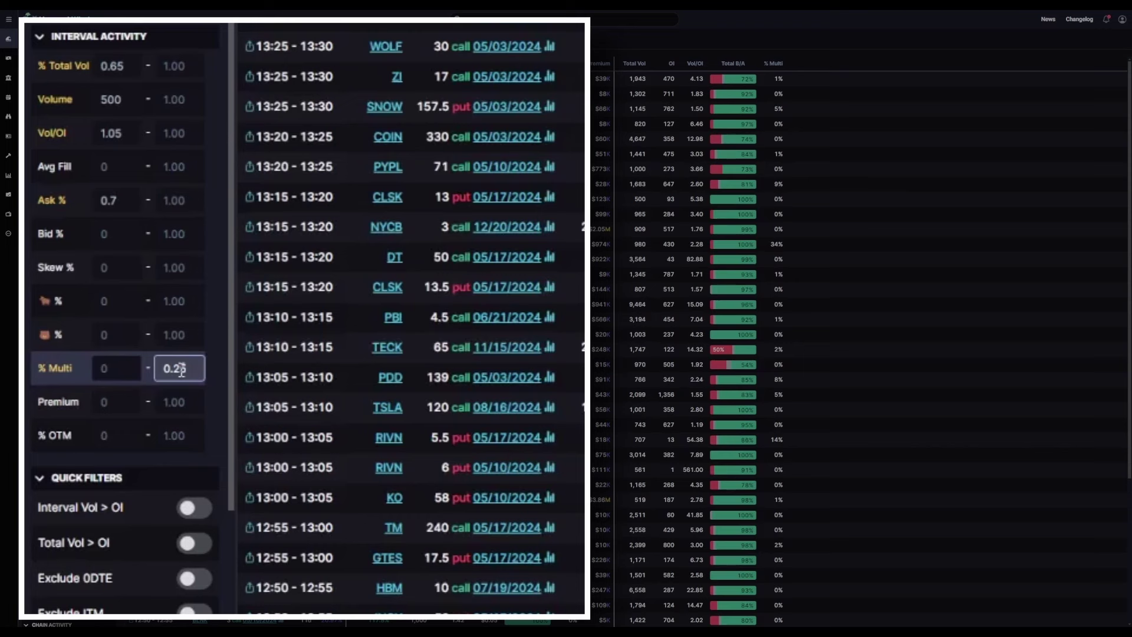
{"action": "left_click", "coordinate": [122, 405]}
{"action": "type", "text": "100"}
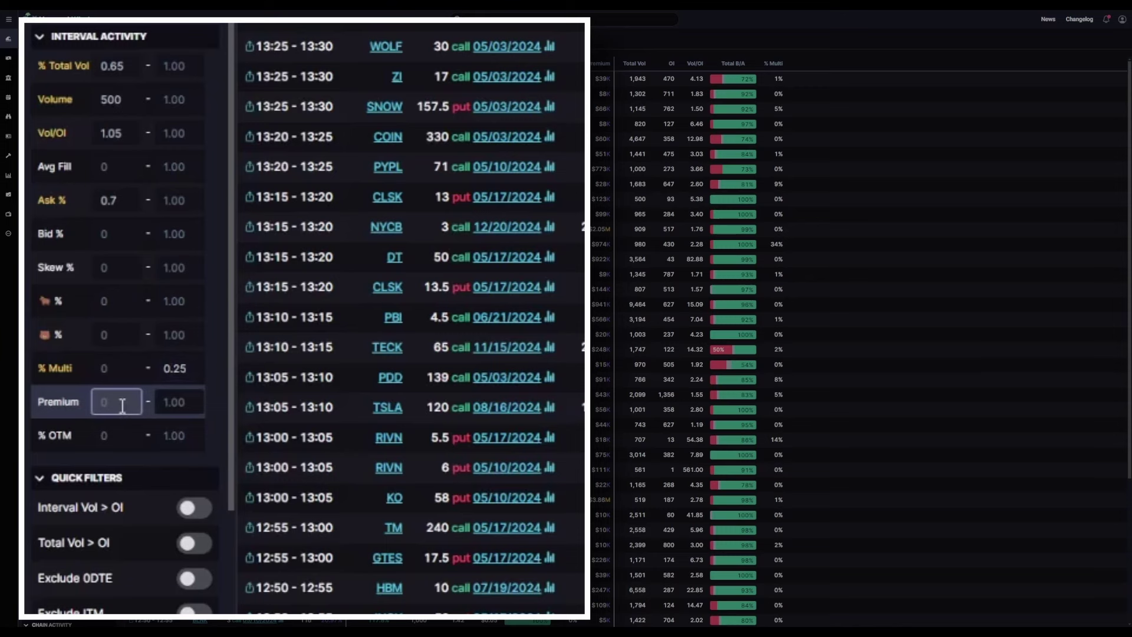
{"action": "type", "text": "00"}
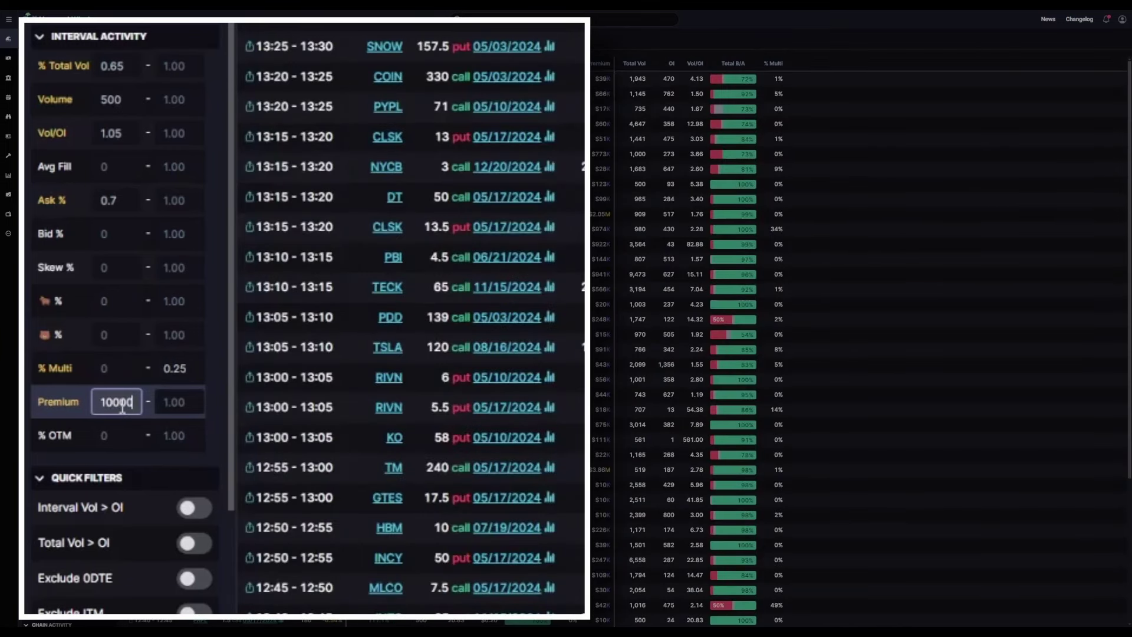
{"action": "scroll", "coordinate": [122, 407], "scroll_direction": "down", "scroll_amount": 3}
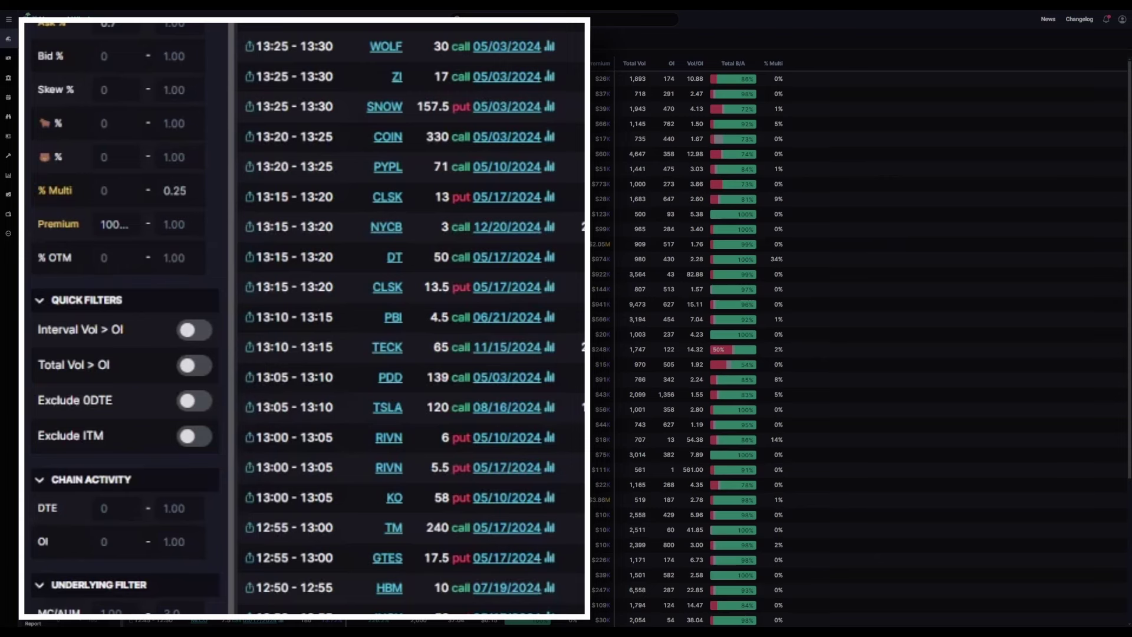
Turn on the Interval Vol > OI and Total Vol > OI quick filters.
{"action": "left_click", "coordinate": [195, 331]}
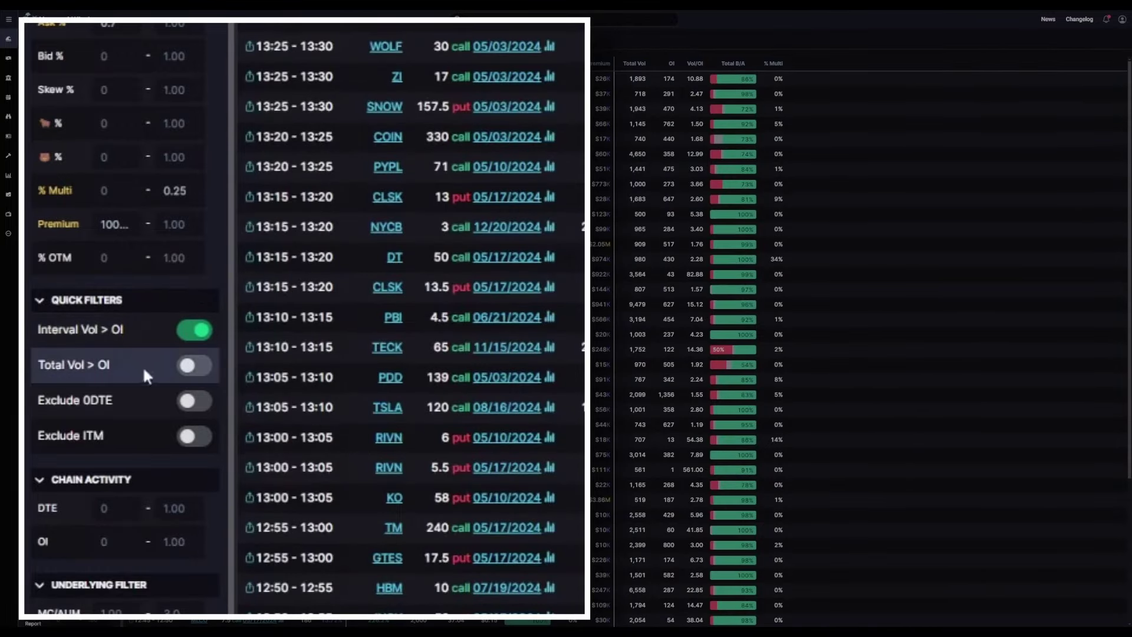
{"action": "left_click", "coordinate": [193, 368]}
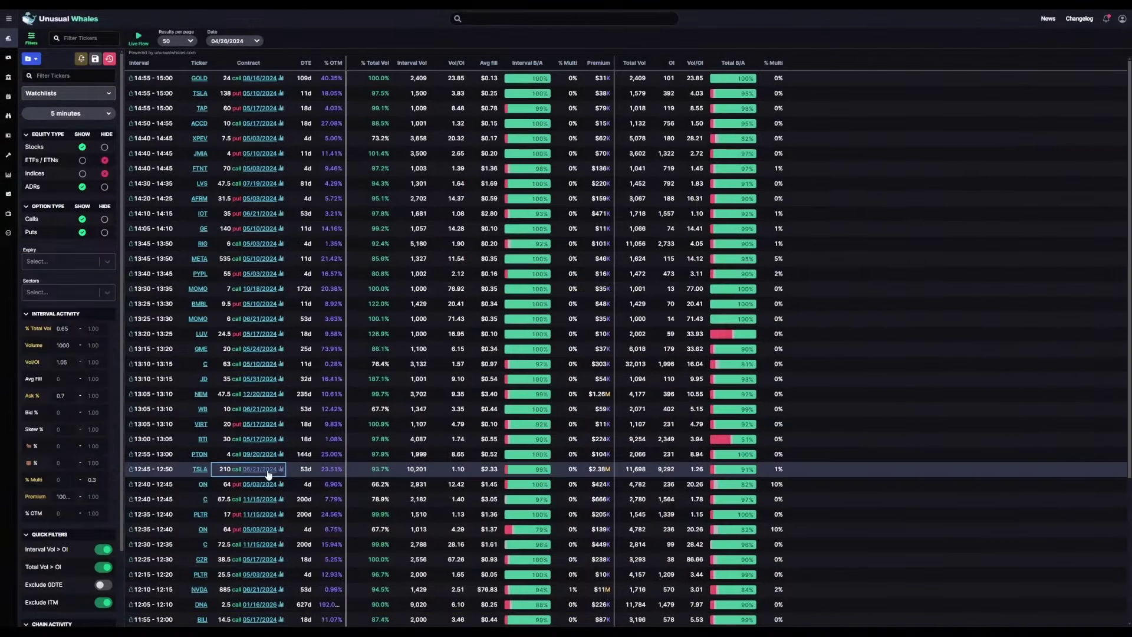
Open the Chain Summary for the TSLA 210 call 06/21/2024 and inspect its 12:45 volume spike.
{"action": "left_click", "coordinate": [268, 474]}
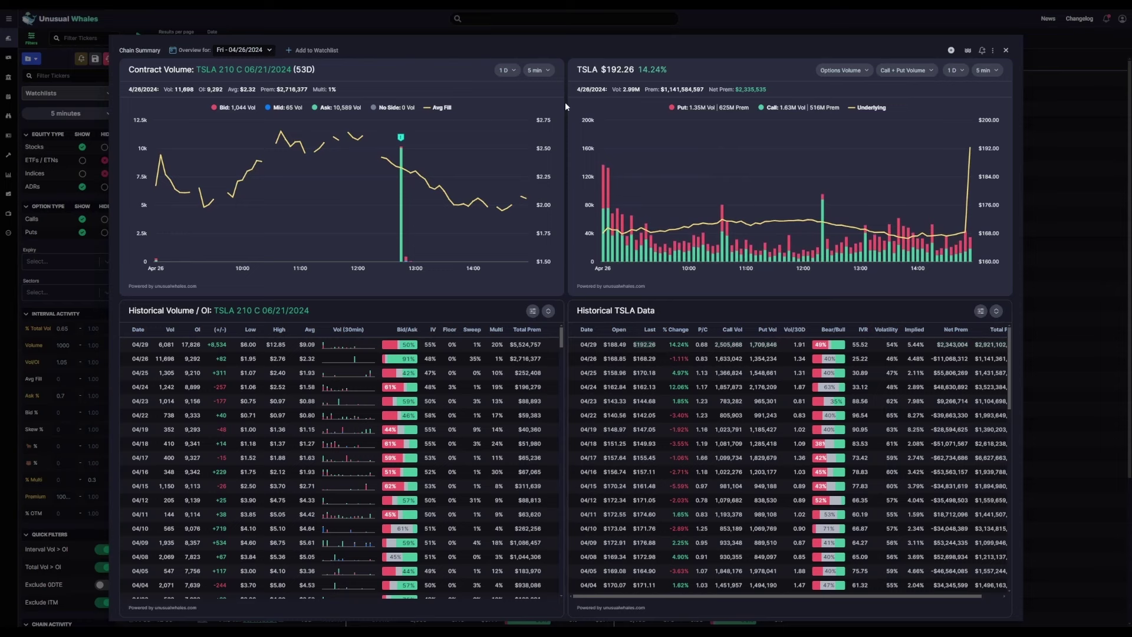
{"action": "mouse_move", "coordinate": [410, 150]}
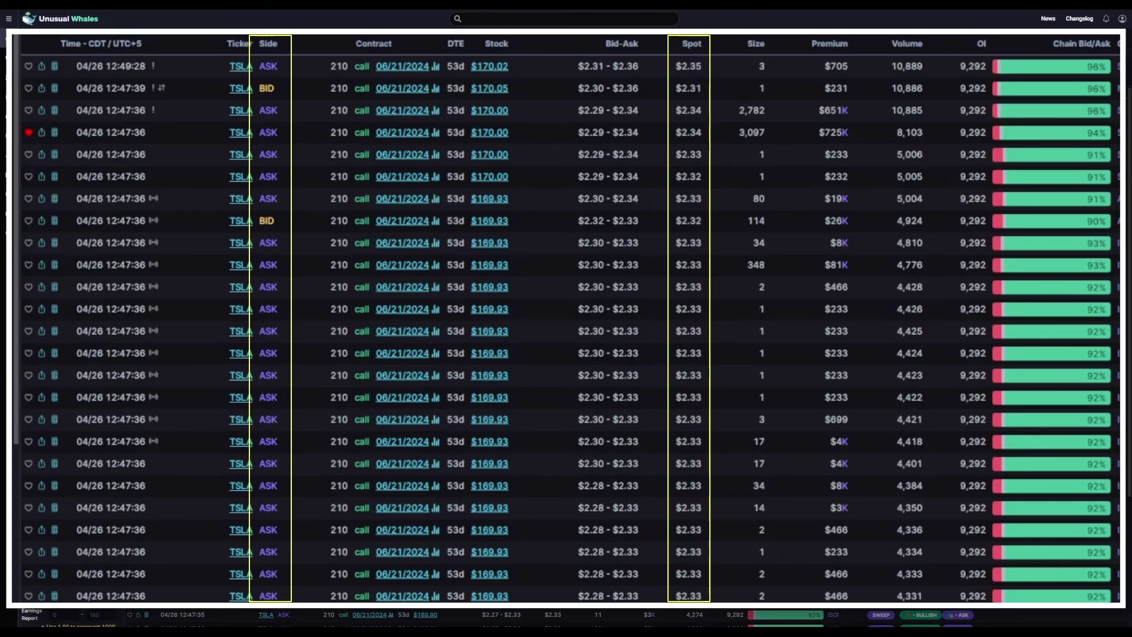
Review a print's Repeated Hits breakdown, then favourite one TSLA 210 call trade.
{"action": "left_click", "coordinate": [153, 198]}
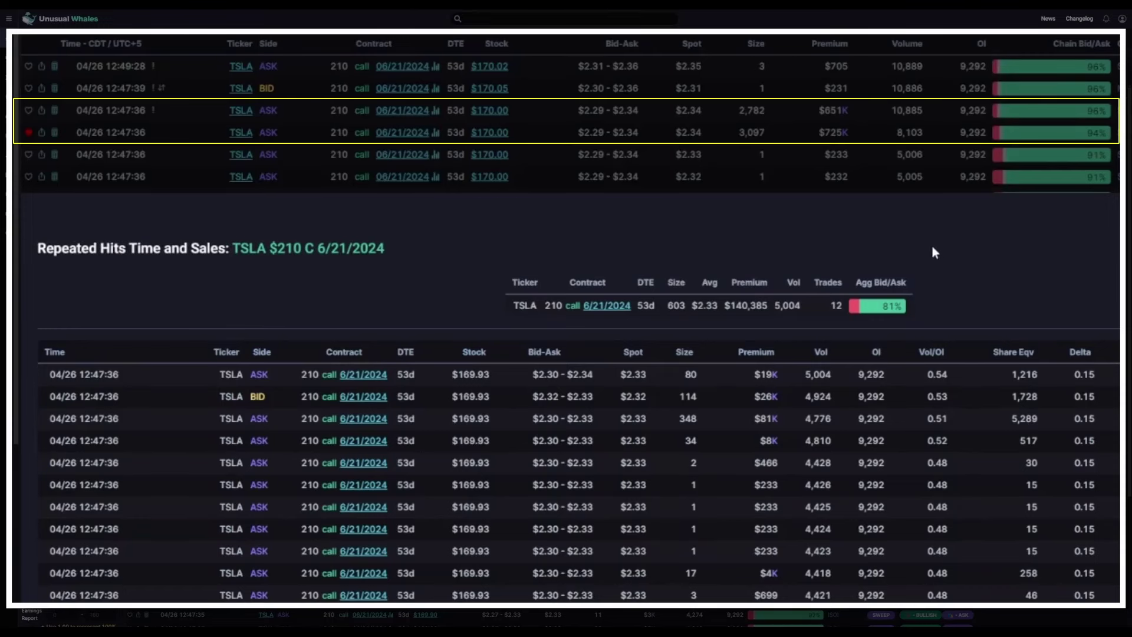
{"action": "left_click", "coordinate": [776, 115]}
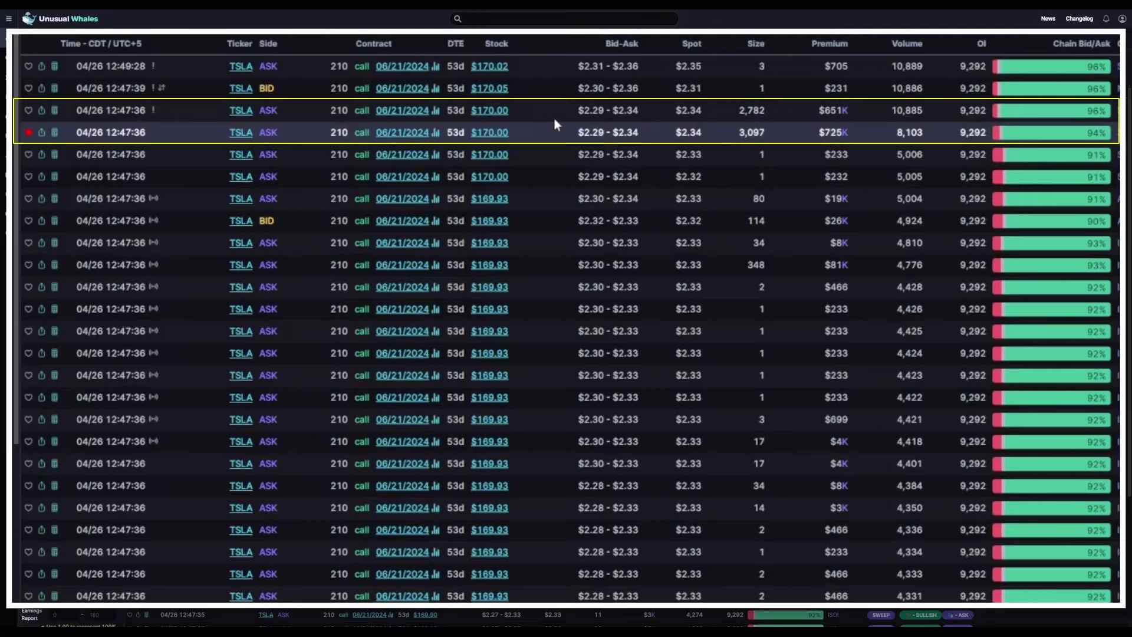
{"action": "left_click", "coordinate": [28, 154]}
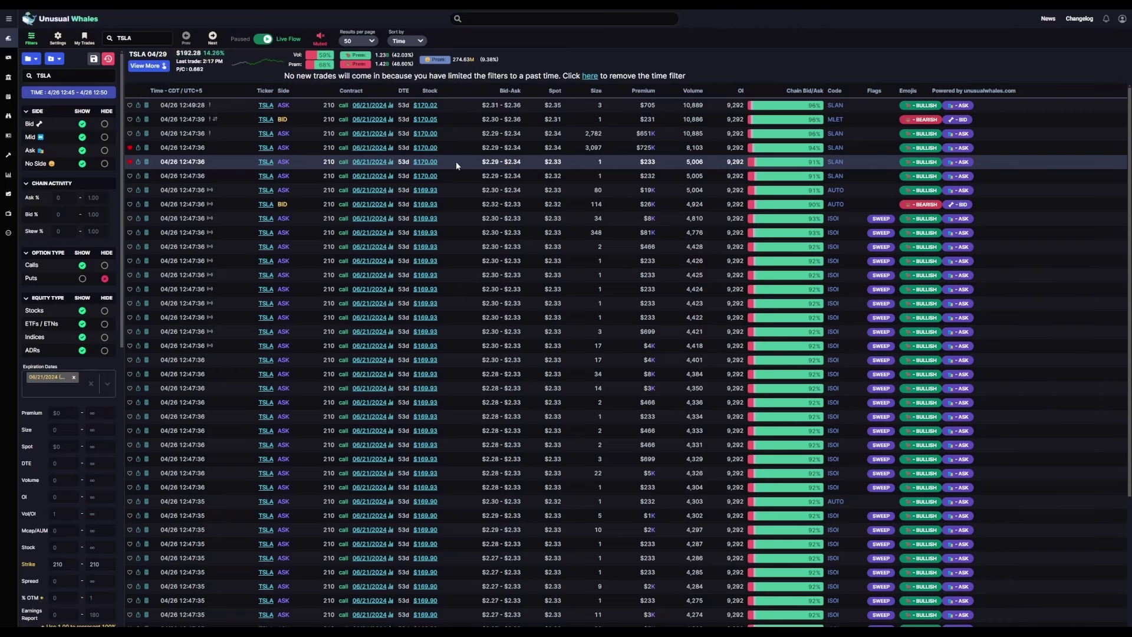
Scroll through the TSLA 210 C 06/21/2024 Historical Volume / OI table, then close the summary.
{"action": "left_click", "coordinate": [363, 161]}
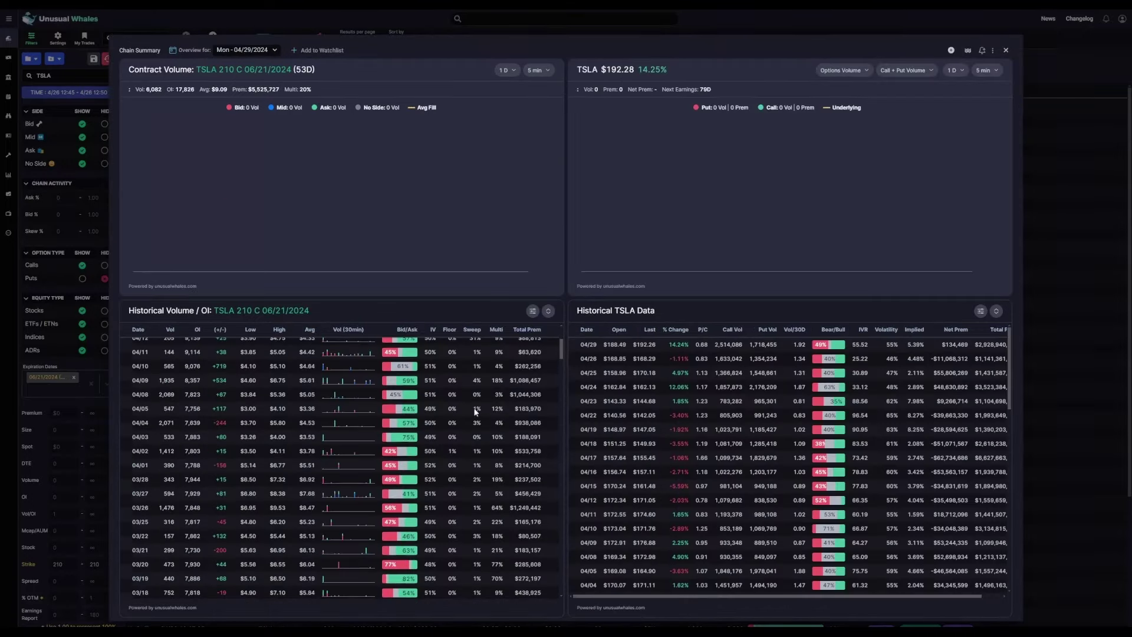
{"action": "left_click_drag", "start_coordinate": [559, 350], "coordinate": [561, 365]}
{"action": "left_click_drag", "start_coordinate": [1006, 201], "coordinate": [1006, 230]}
{"action": "scroll", "coordinate": [560, 354], "scroll_direction": "down", "scroll_amount": 3}
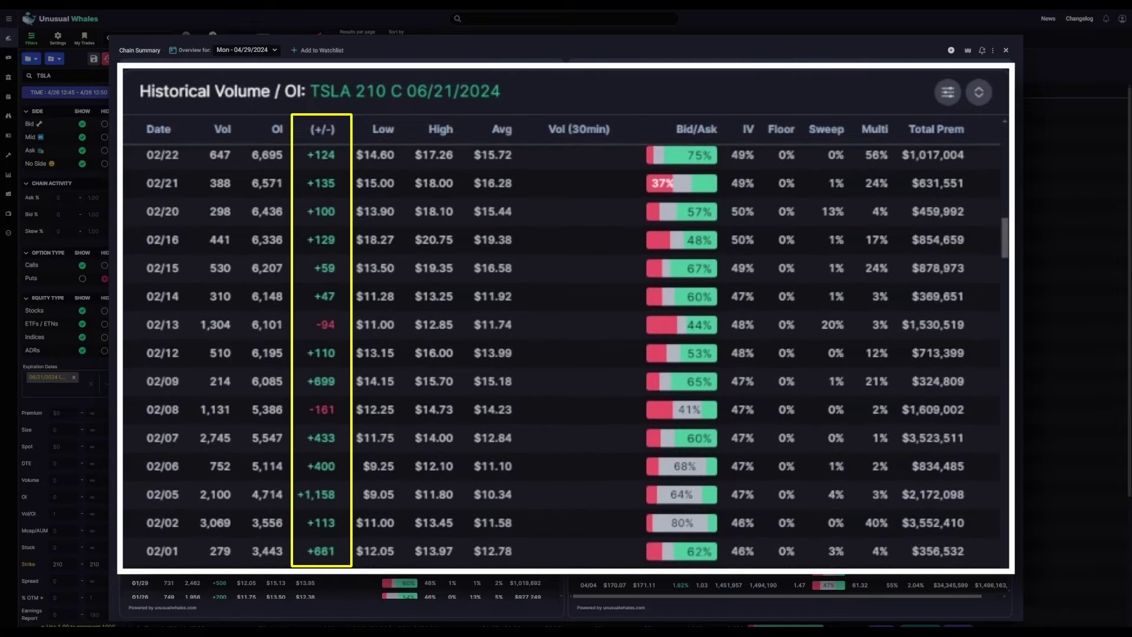
{"action": "scroll", "coordinate": [560, 354], "scroll_direction": "down", "scroll_amount": 2}
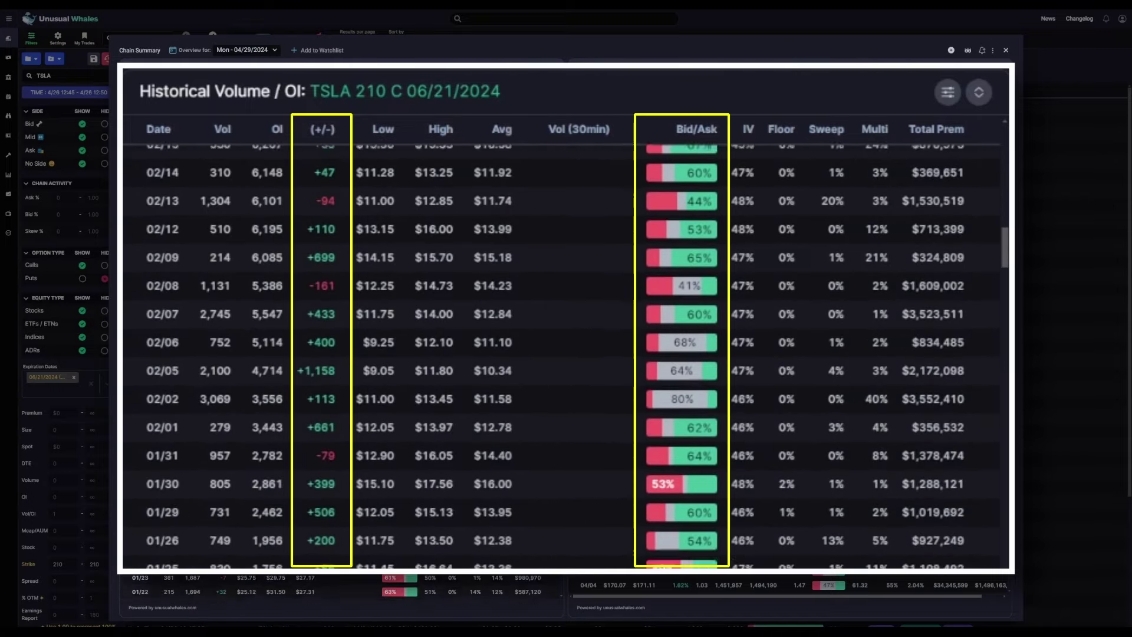
{"action": "scroll", "coordinate": [560, 354], "scroll_direction": "down", "scroll_amount": 3}
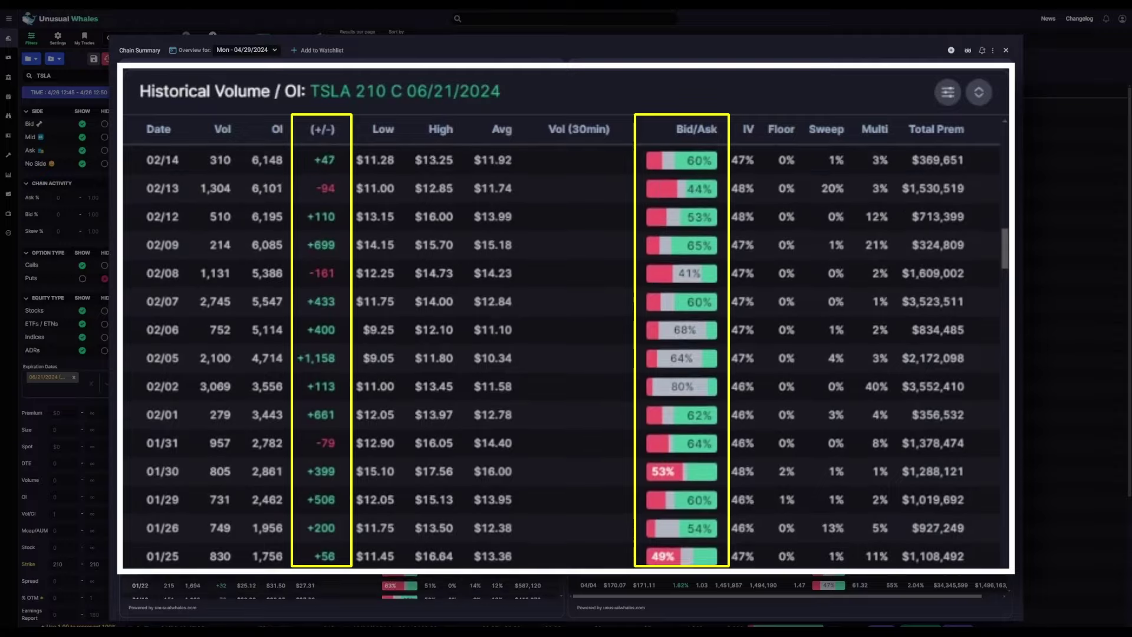
{"action": "scroll", "coordinate": [1006, 131], "scroll_direction": "up", "scroll_amount": 15}
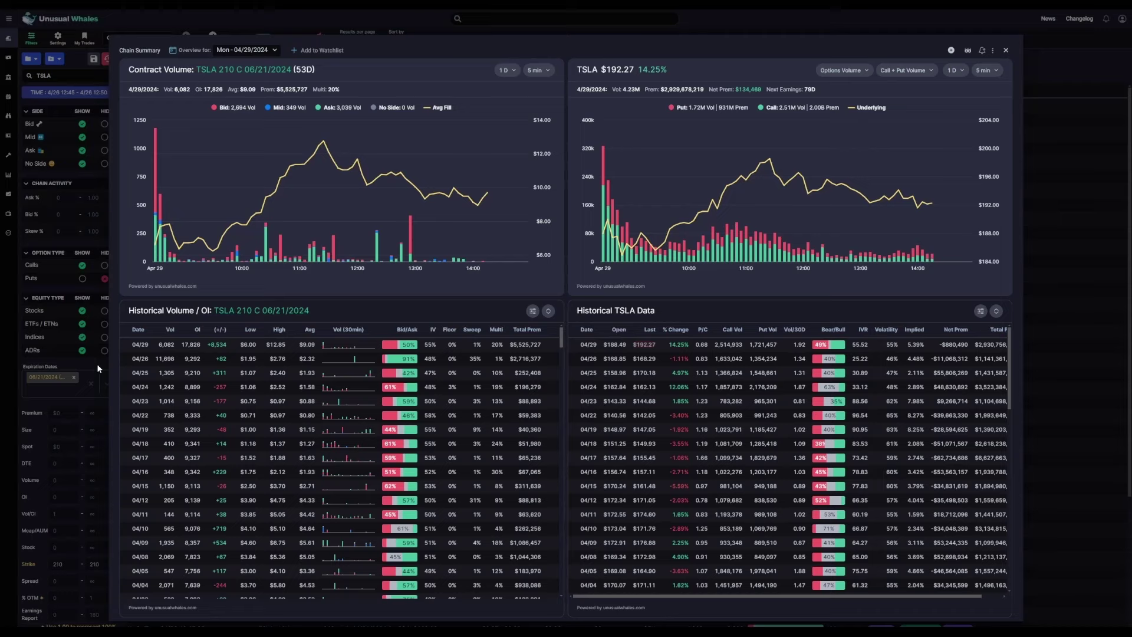
{"action": "left_click", "coordinate": [99, 368]}
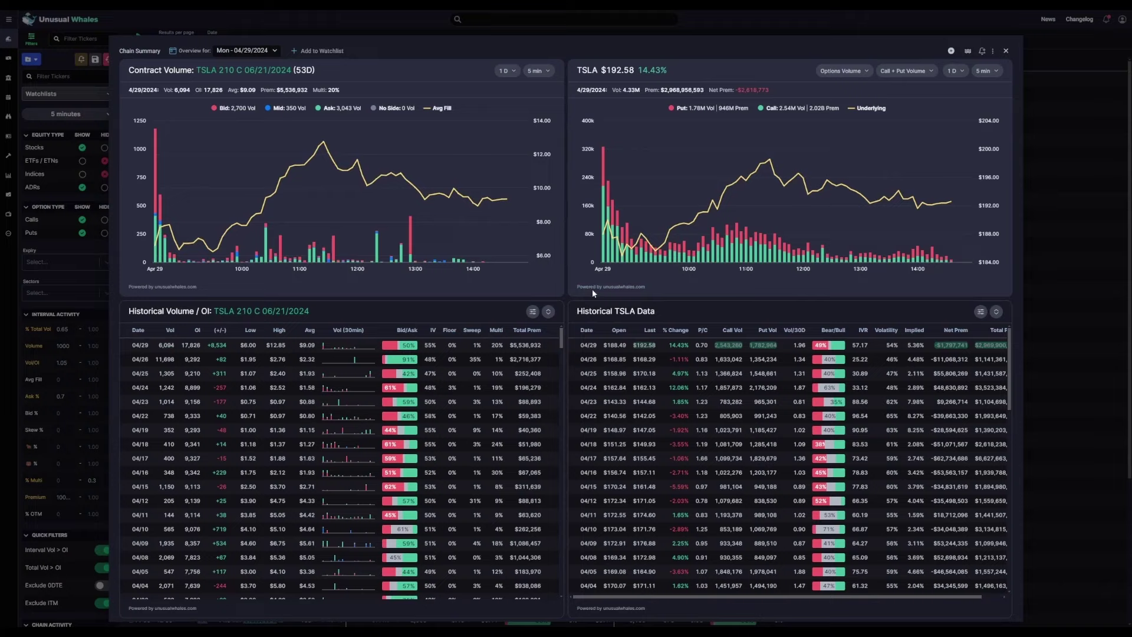
Open the TSLA $210.00 C 06/21/2024 contract in Contract Look-up.
{"action": "left_click", "coordinate": [951, 51]}
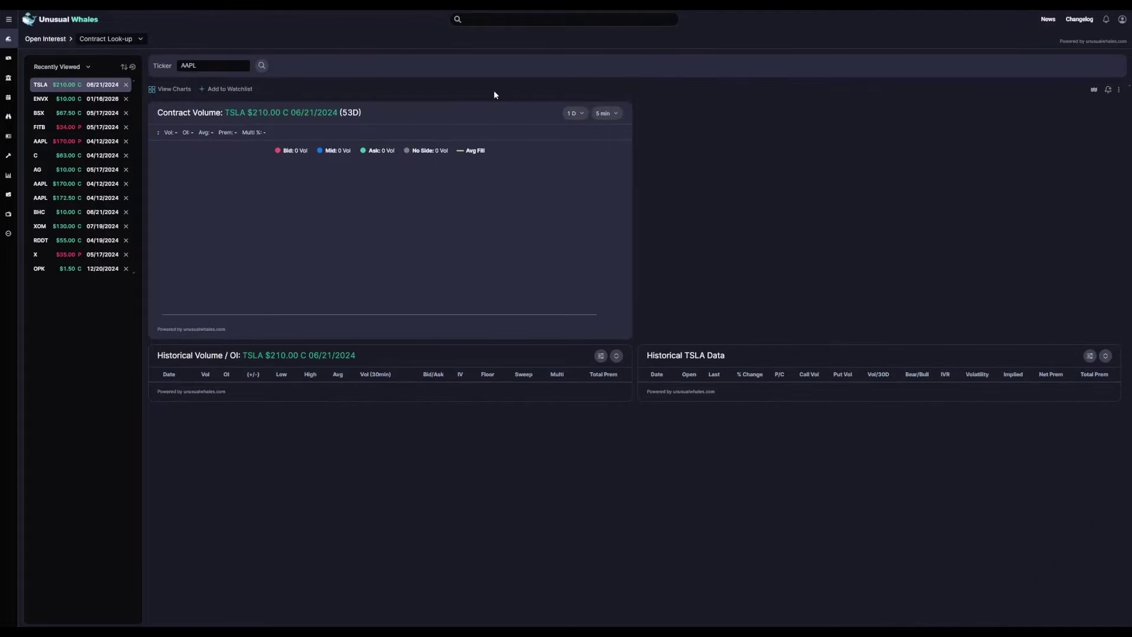